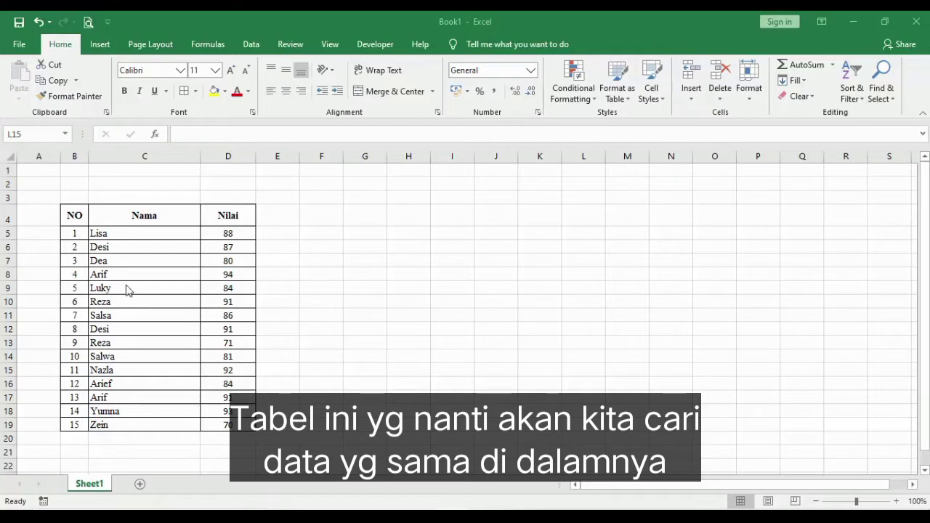
Set up a Duplicate Values conditional formatting rule on the Nama data in C5:C19, formatted with Red Text.
{"action": "left_click", "coordinate": [135, 231]}
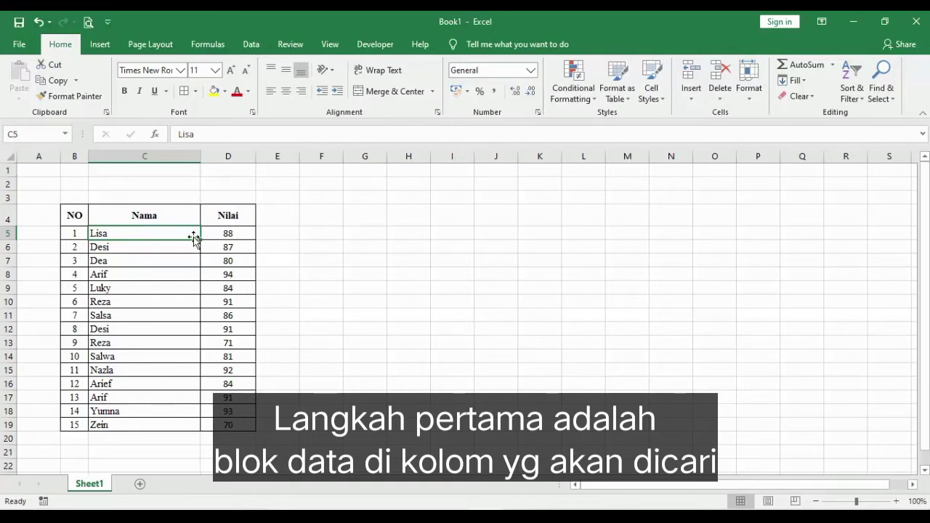
{"action": "left_click_drag", "start_coordinate": [175, 232], "coordinate": [172, 421]}
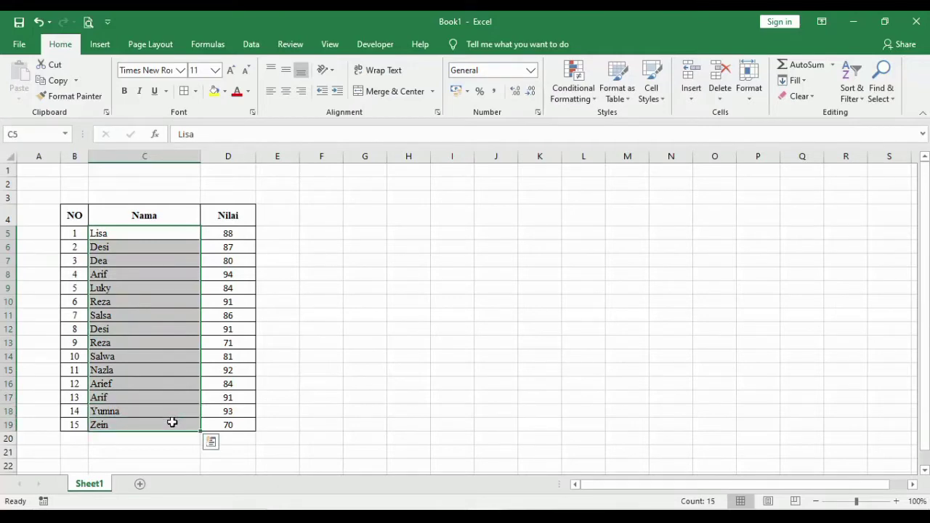
{"action": "left_click", "coordinate": [588, 100]}
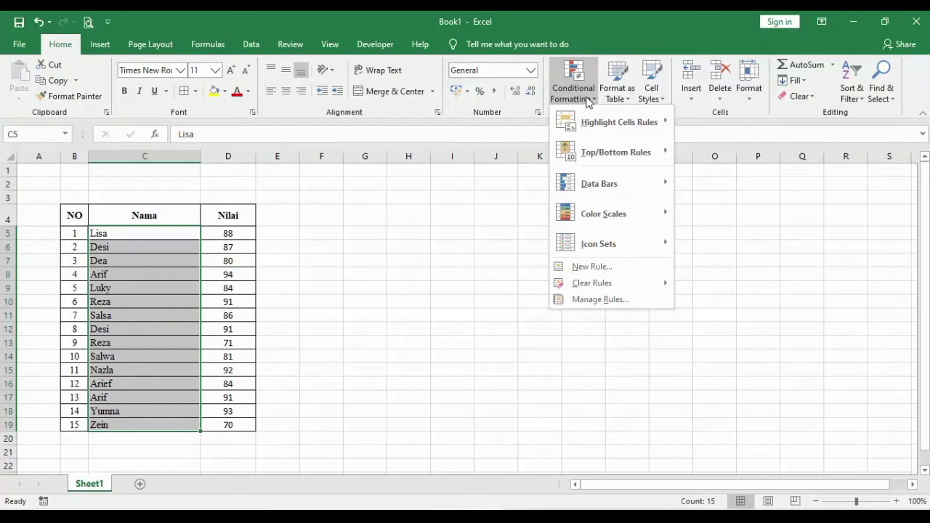
{"action": "mouse_move", "coordinate": [623, 131]}
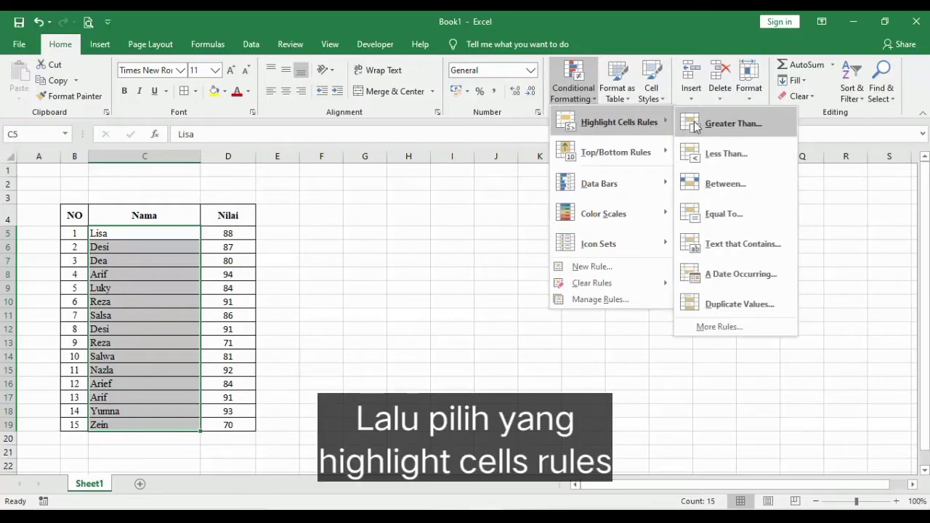
{"action": "left_click", "coordinate": [746, 299]}
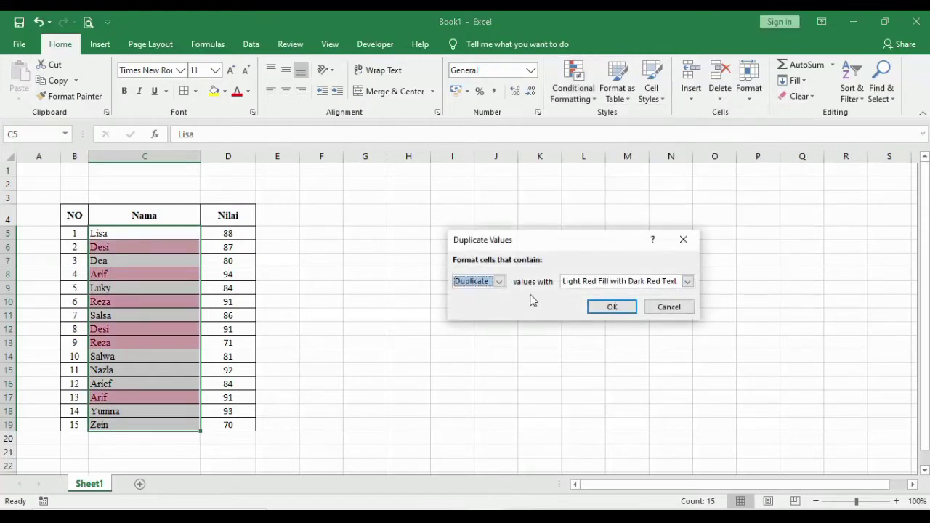
{"action": "left_click", "coordinate": [687, 283]}
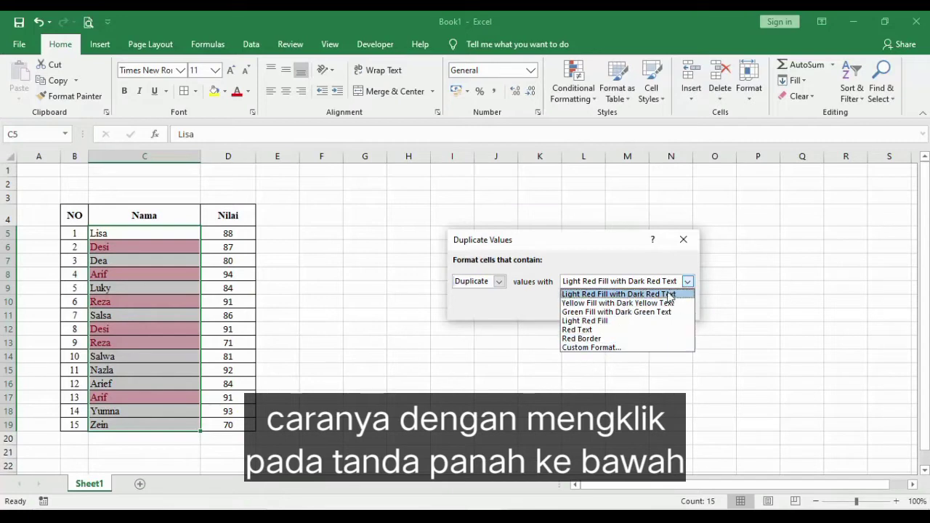
{"action": "left_click", "coordinate": [613, 331]}
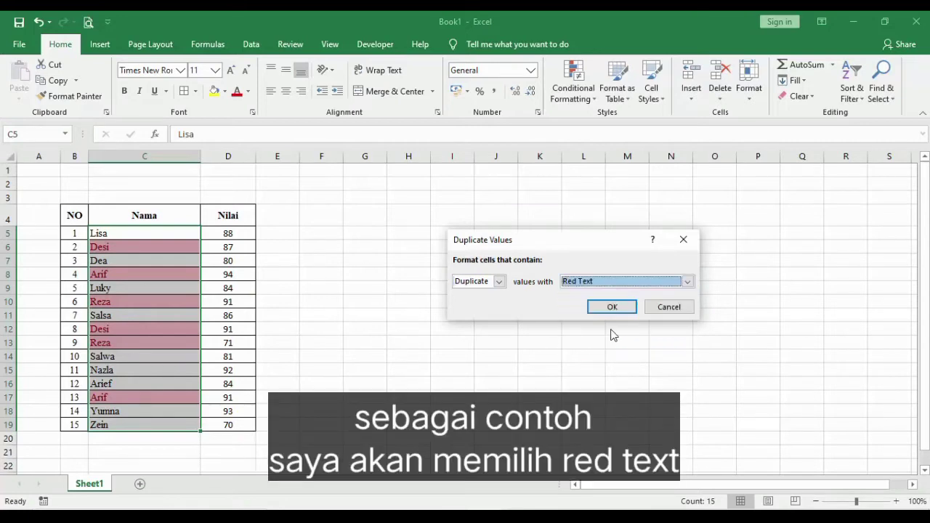
Switch the duplicate values format to Light Red Fill and apply the rule to the Nama column.
{"action": "left_click", "coordinate": [689, 283]}
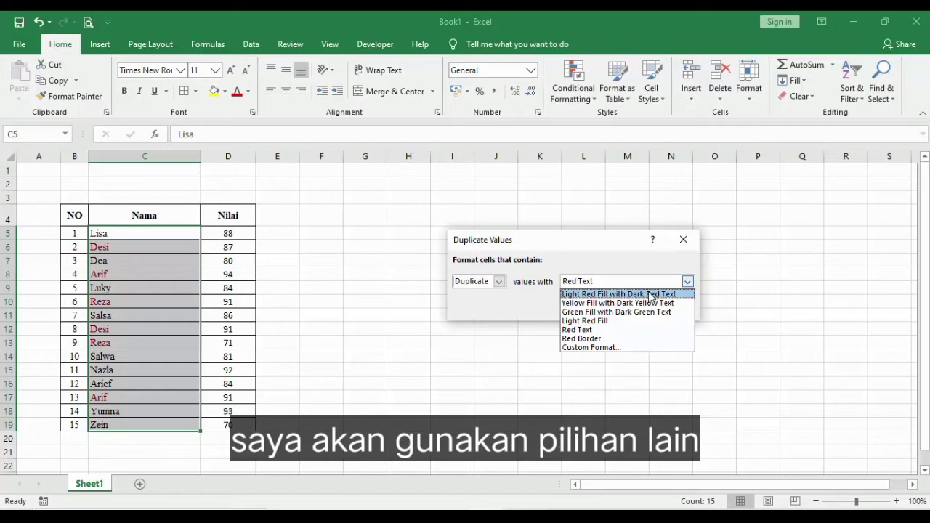
{"action": "left_click", "coordinate": [599, 322]}
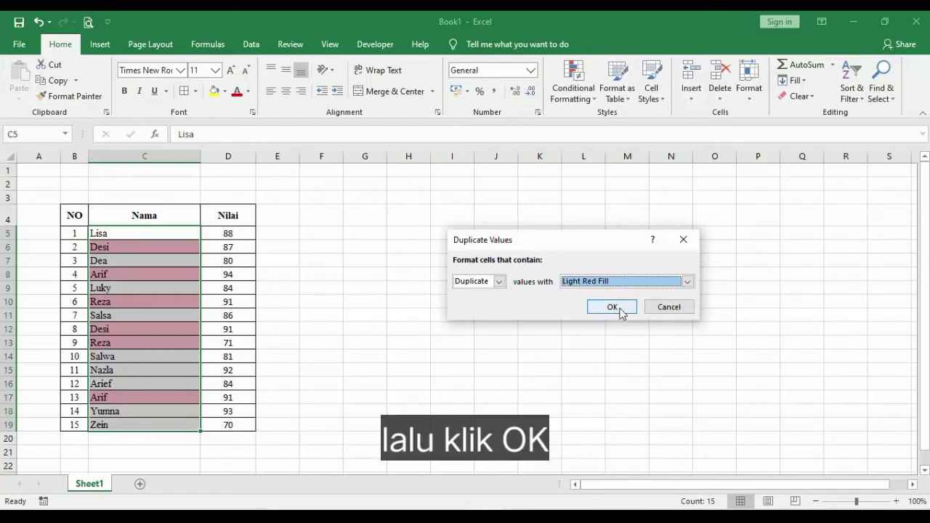
{"action": "left_click", "coordinate": [613, 308]}
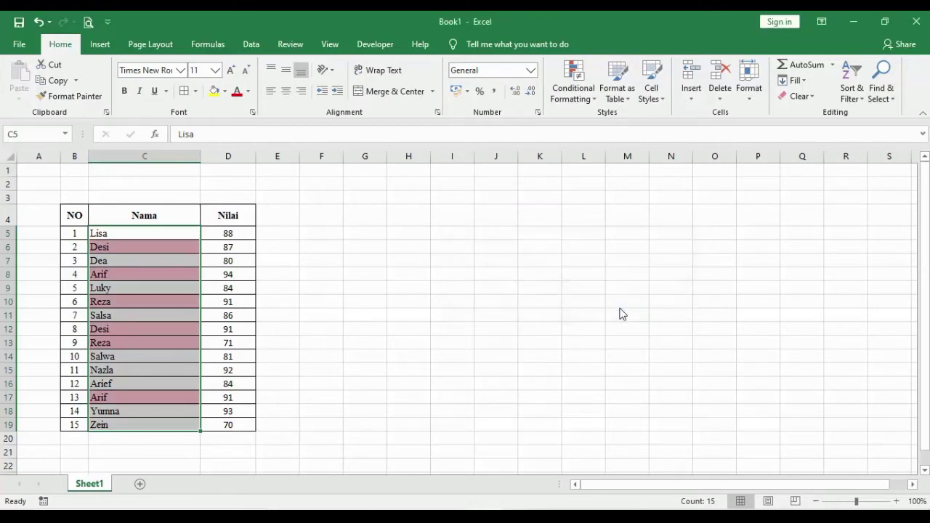
{"action": "left_click", "coordinate": [367, 314]}
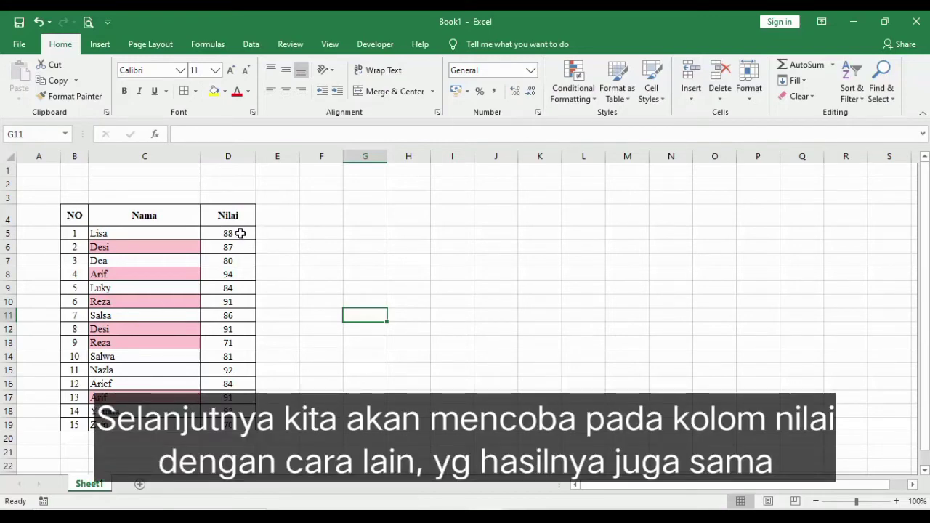
Start a new formatting rule for the Nilai data in D5:D19 that formats only unique or duplicate values.
{"action": "left_click", "coordinate": [241, 234]}
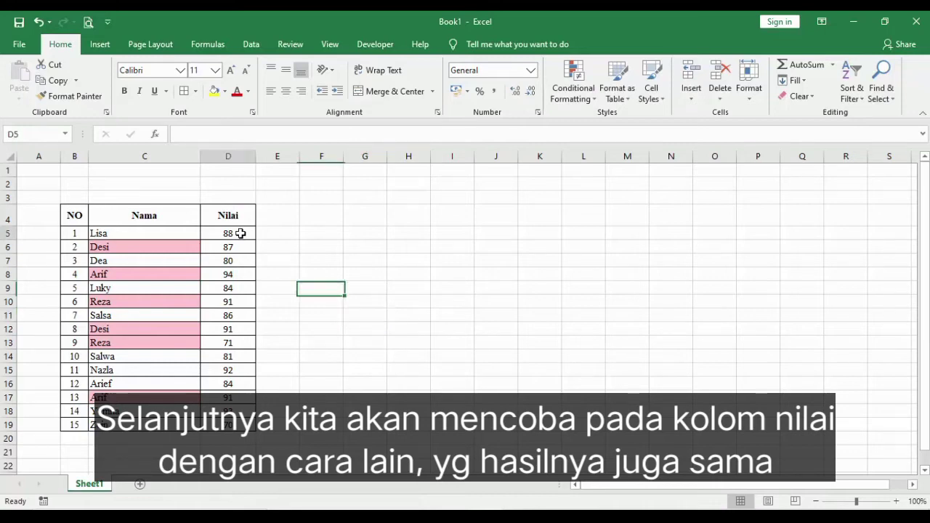
{"action": "left_click_drag", "start_coordinate": [240, 233], "coordinate": [251, 429]}
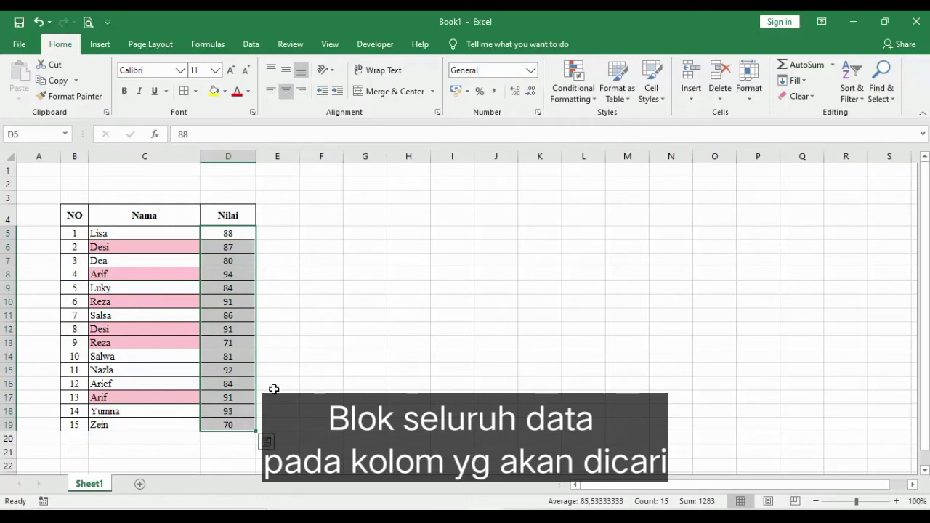
{"action": "left_click", "coordinate": [583, 102]}
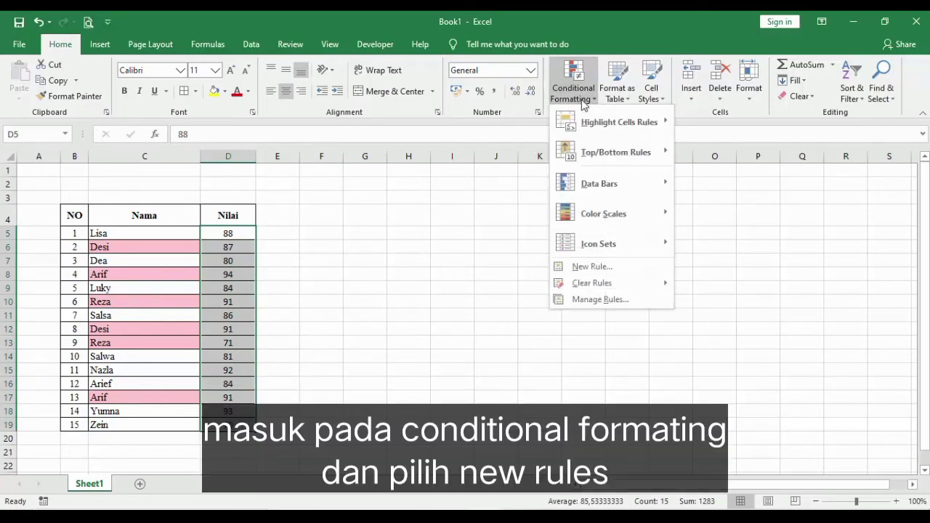
{"action": "left_click", "coordinate": [595, 268]}
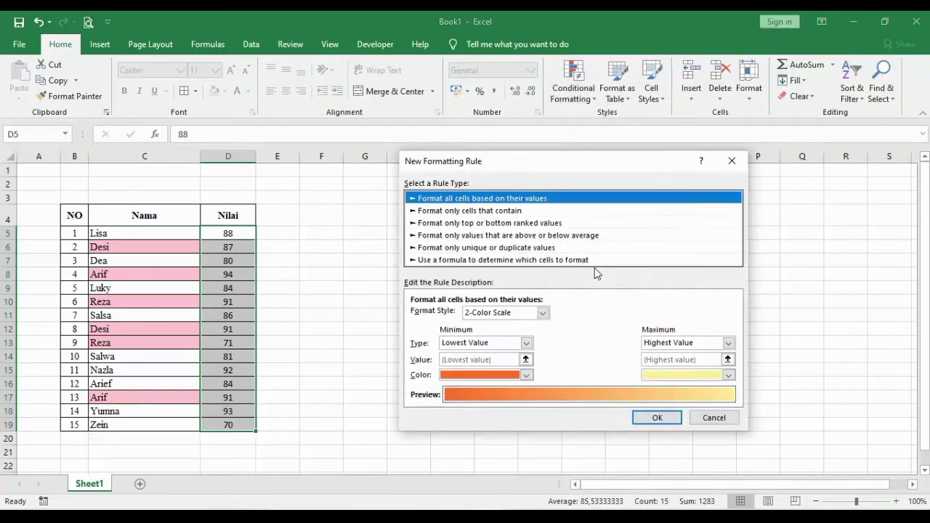
{"action": "left_click", "coordinate": [518, 251]}
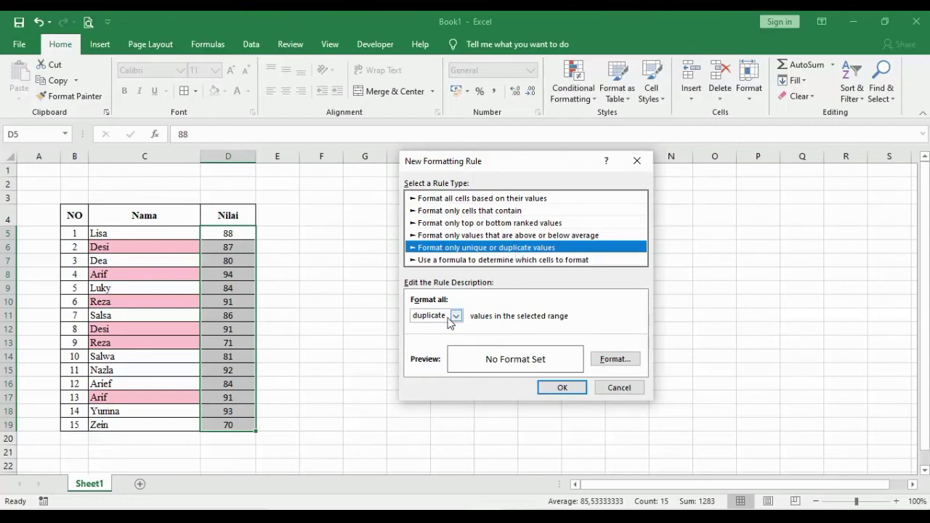
Give the Nilai duplicate rule a light blue background fill and apply it.
{"action": "left_click", "coordinate": [614, 360]}
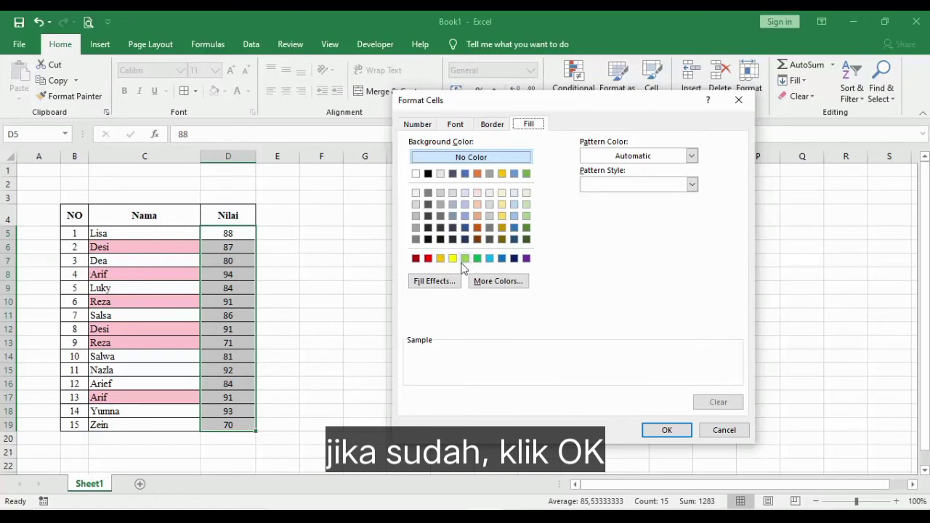
{"action": "left_click", "coordinate": [489, 259]}
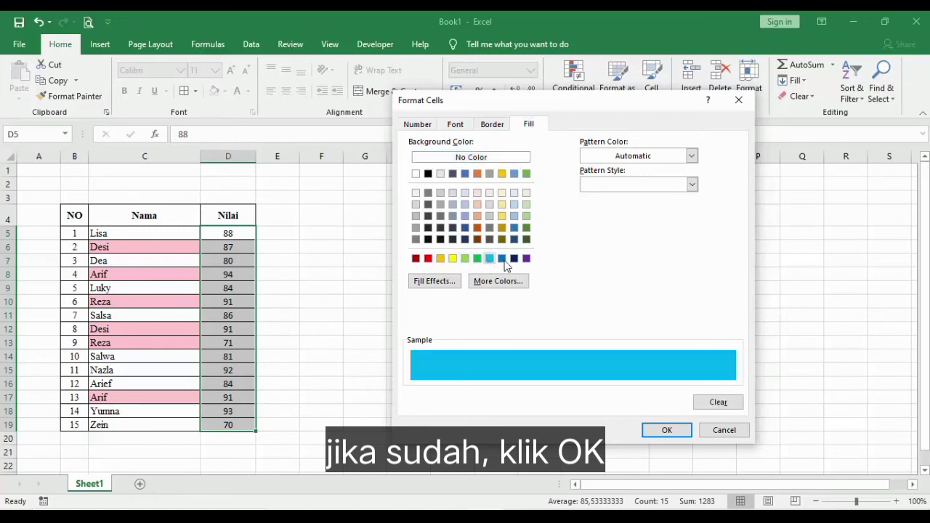
{"action": "left_click", "coordinate": [669, 433]}
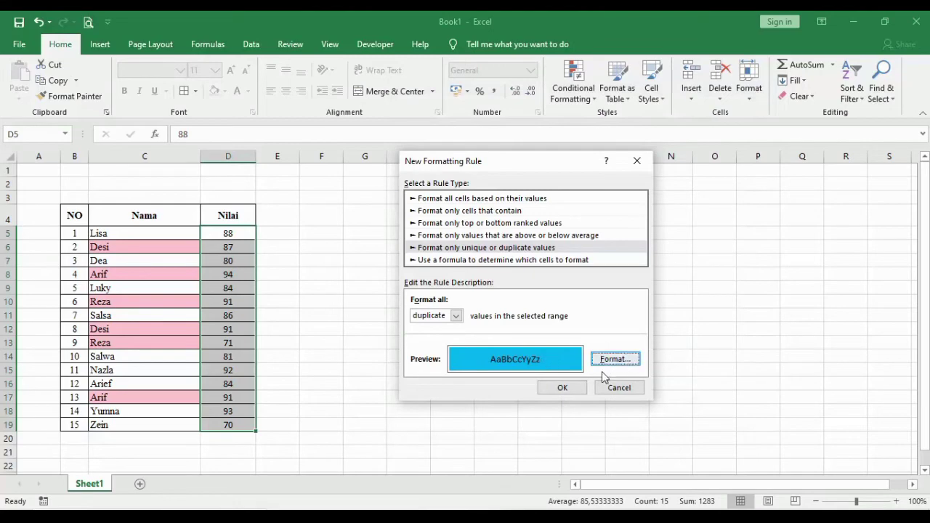
{"action": "left_click", "coordinate": [566, 392]}
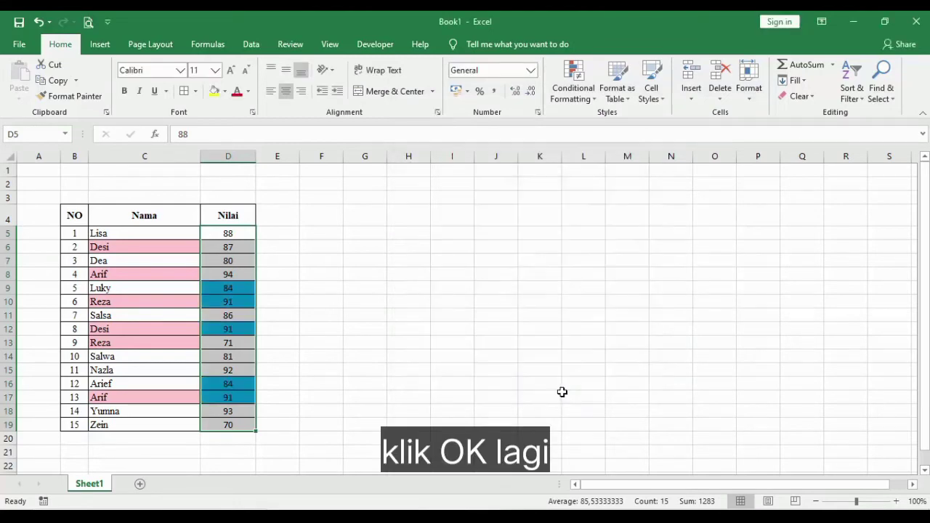
{"action": "left_click", "coordinate": [400, 368]}
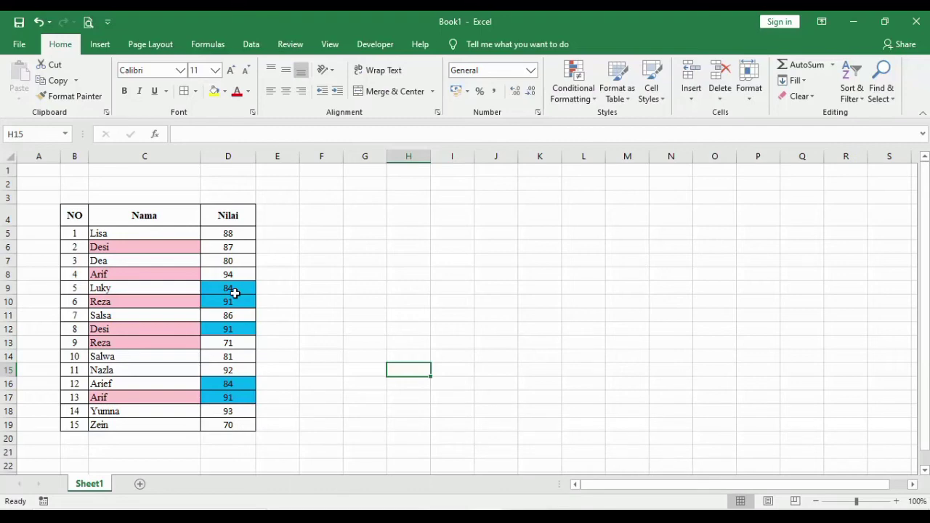
Undo the duplicate highlighting in both the Nilai and Nama columns.
{"action": "key", "text": "ctrl+z"}
{"action": "key", "text": "ctrl+z"}
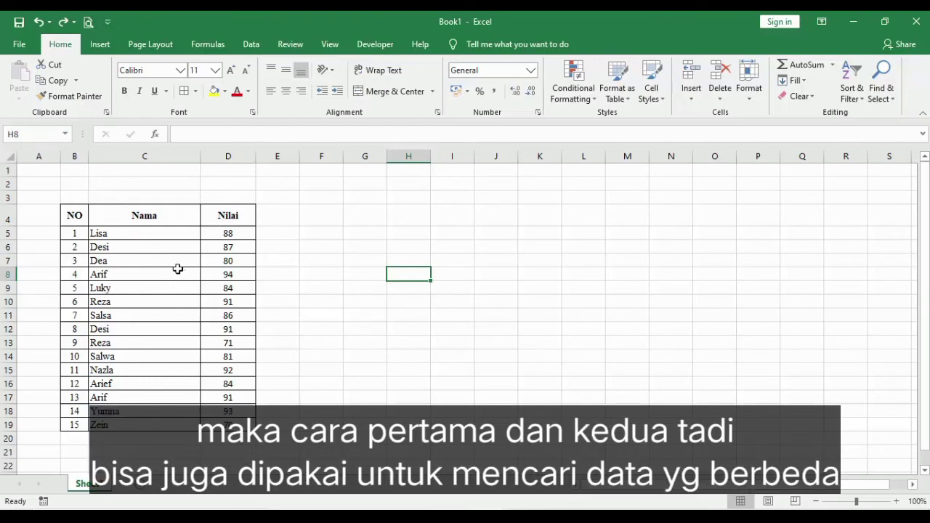
Start a new formatting rule on the Nama data in C5:C19 that formats all unique values.
{"action": "left_click_drag", "start_coordinate": [144, 233], "coordinate": [145, 420]}
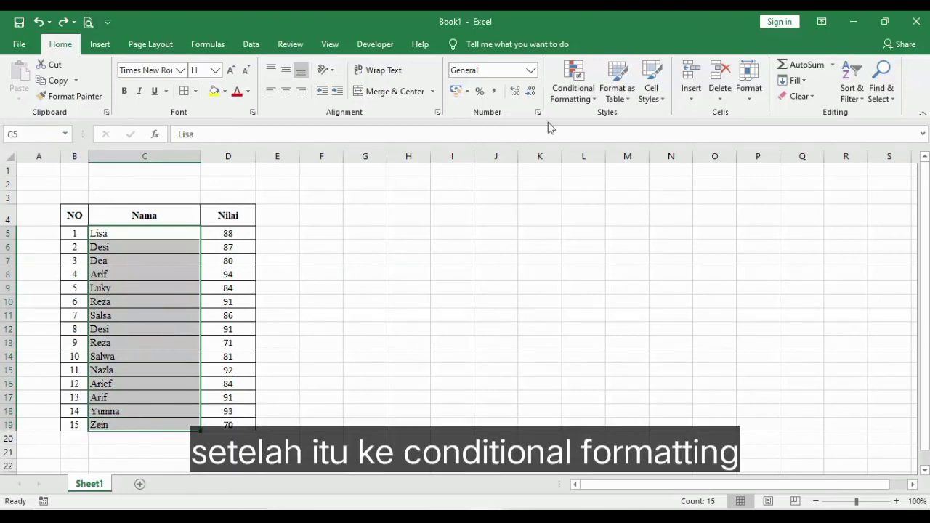
{"action": "left_click", "coordinate": [584, 99]}
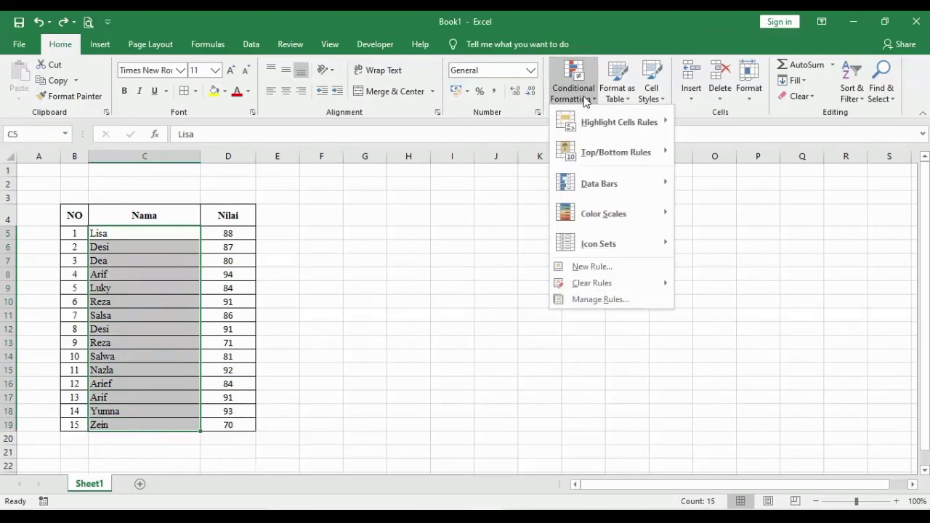
{"action": "left_click", "coordinate": [638, 266]}
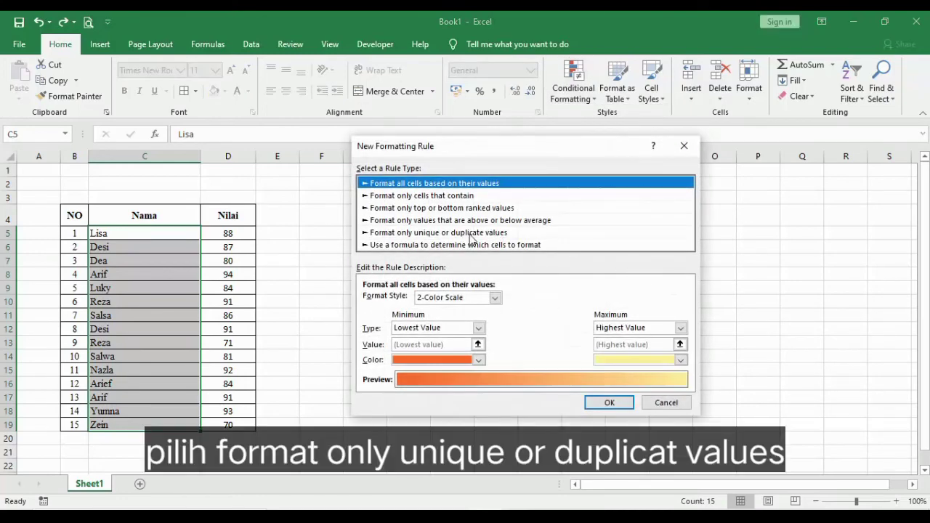
{"action": "left_click", "coordinate": [489, 238]}
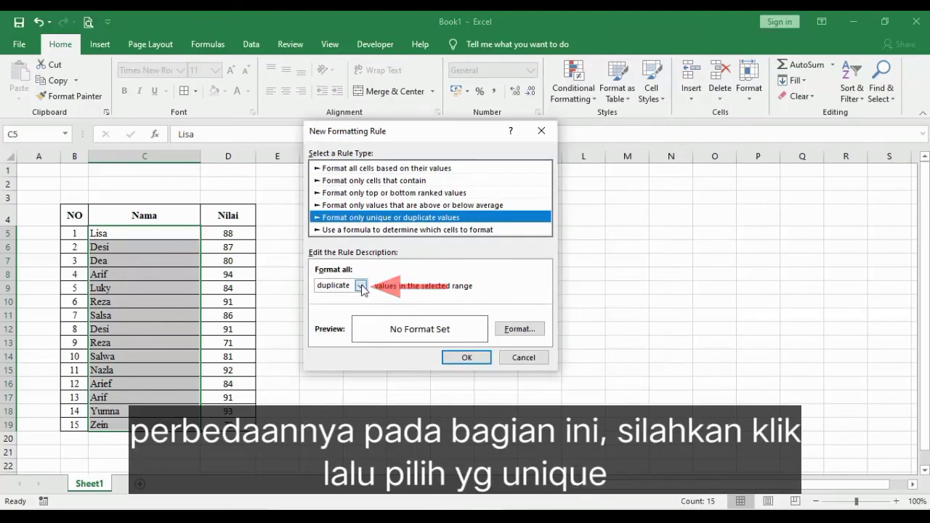
{"action": "left_click", "coordinate": [359, 286]}
{"action": "left_click", "coordinate": [331, 308]}
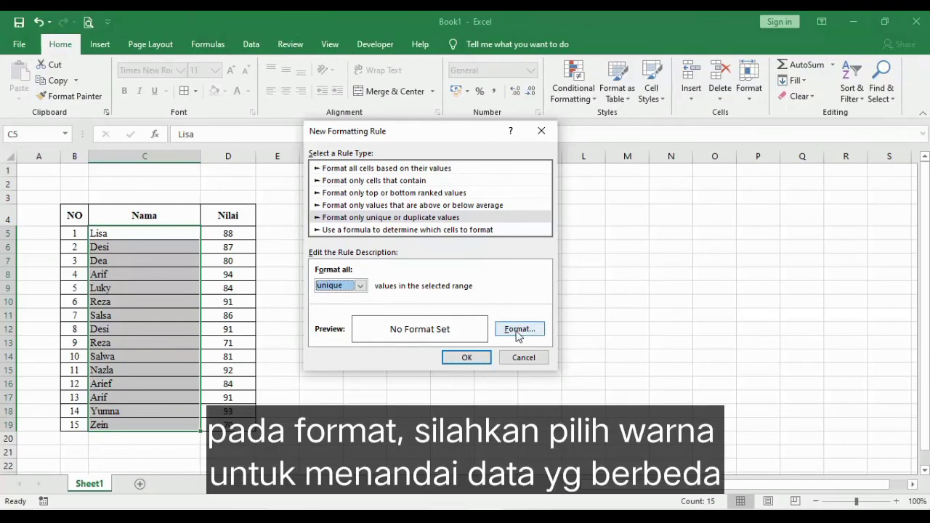
Give the unique values rule a green background fill and apply it to the Nama column.
{"action": "left_click", "coordinate": [519, 330]}
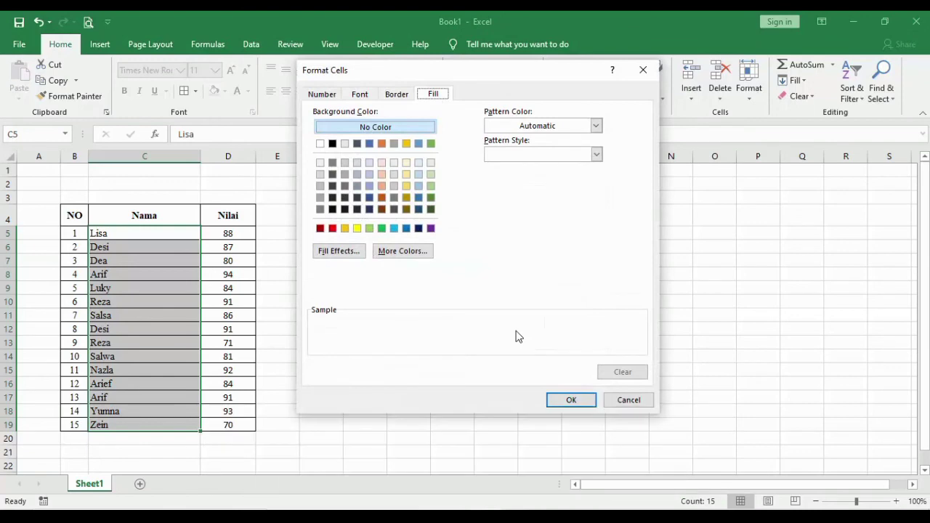
{"action": "left_click", "coordinate": [382, 229]}
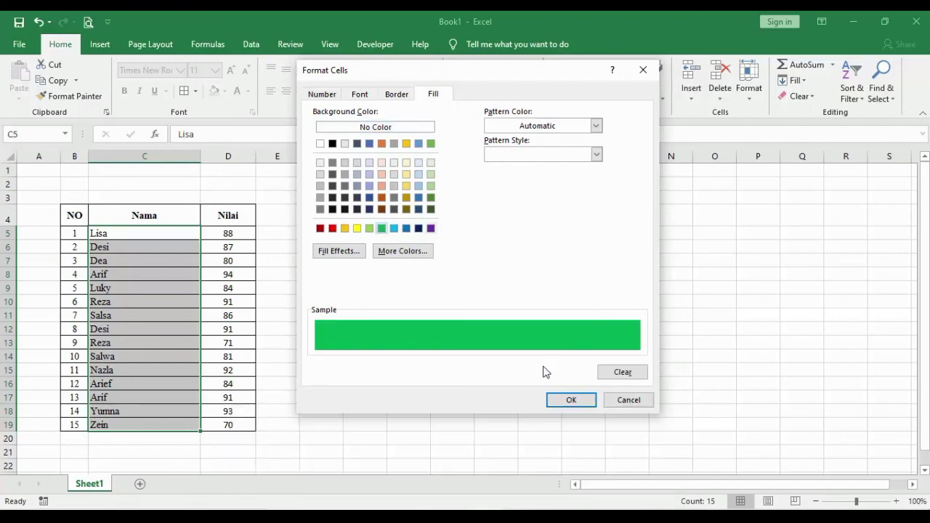
{"action": "left_click", "coordinate": [571, 400]}
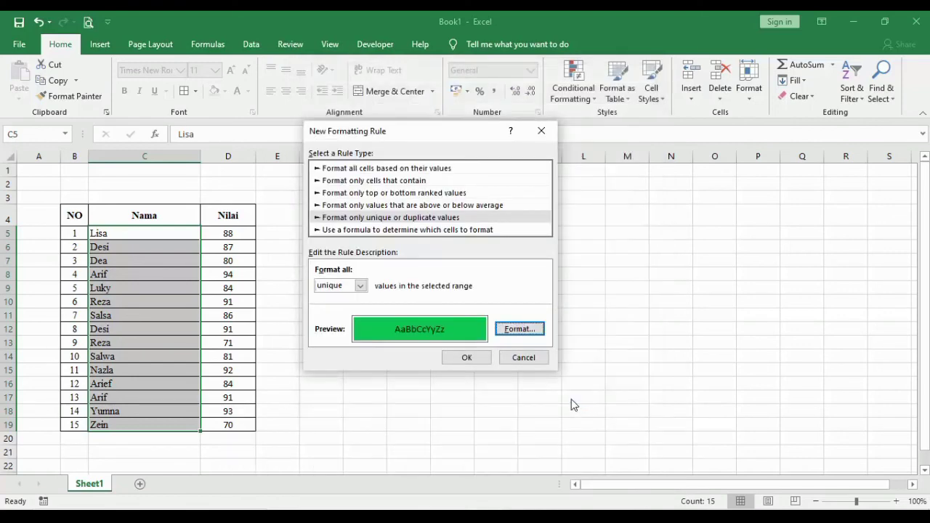
{"action": "left_click", "coordinate": [466, 362]}
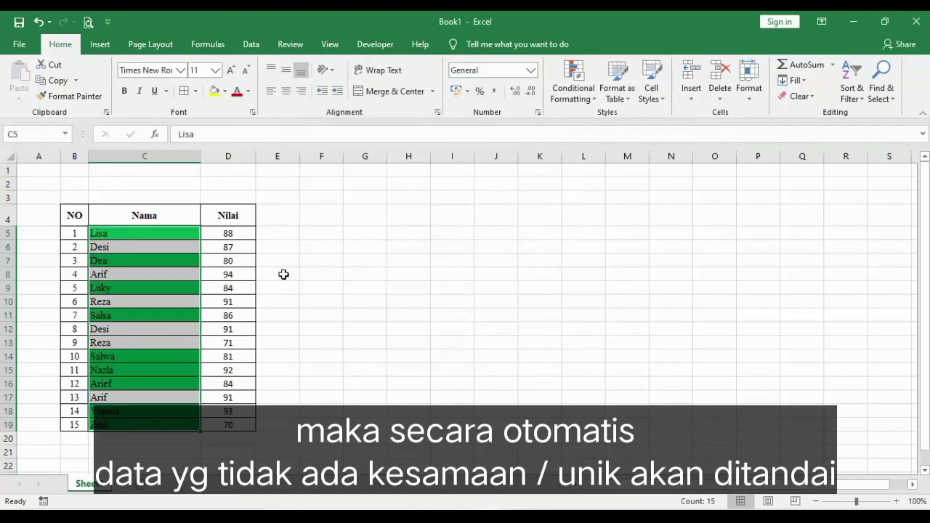
{"action": "left_click", "coordinate": [318, 272]}
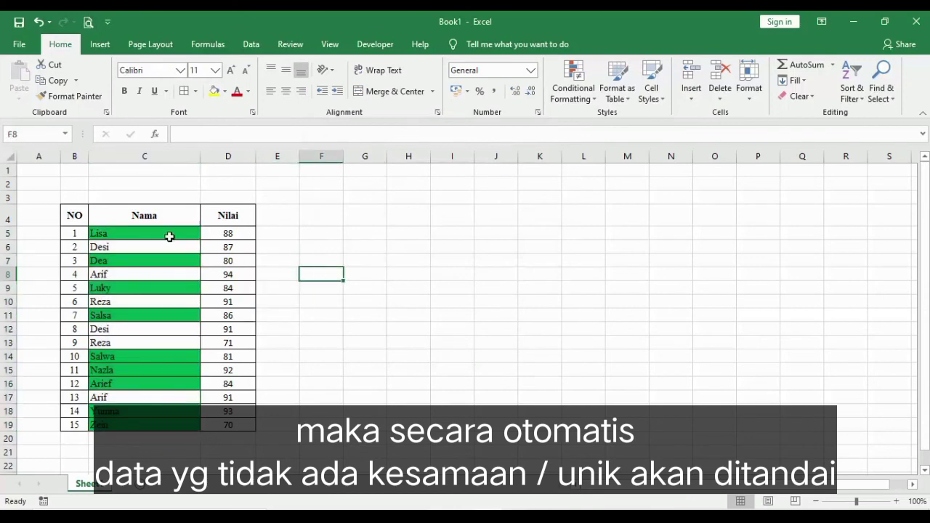